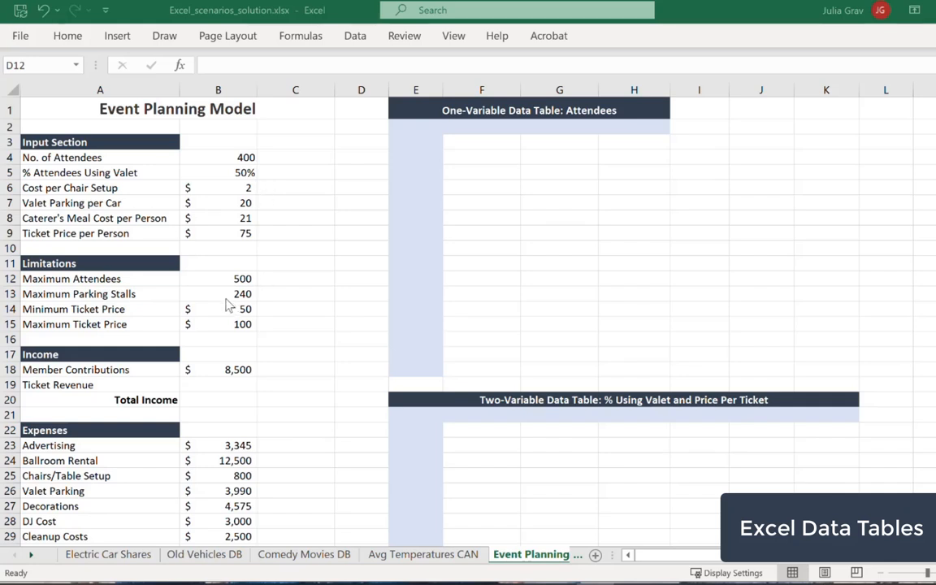
Step: Calculate Ticket Revenue in B19 by multiplying the number of attendees by the ticket price per person, =B4*B9
click(201, 386)
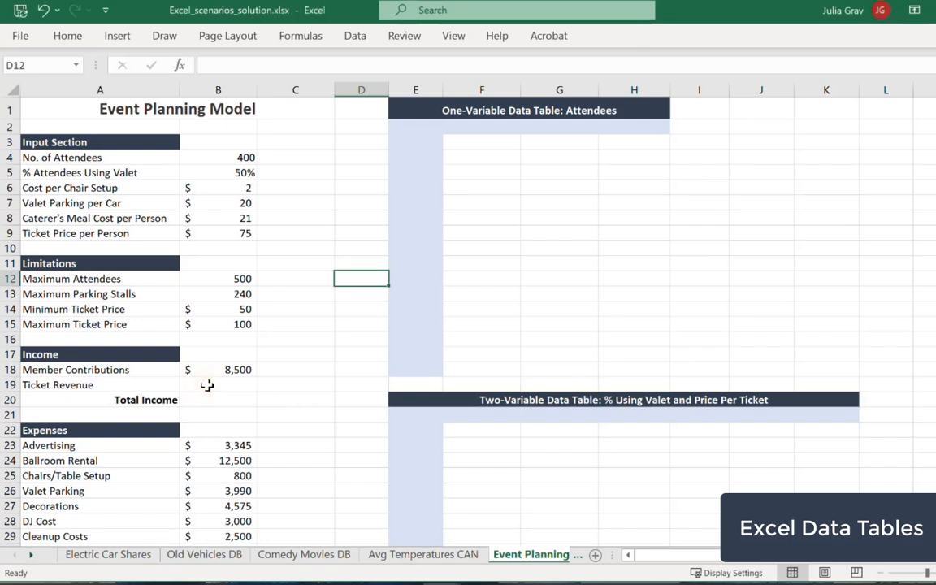
click(208, 385)
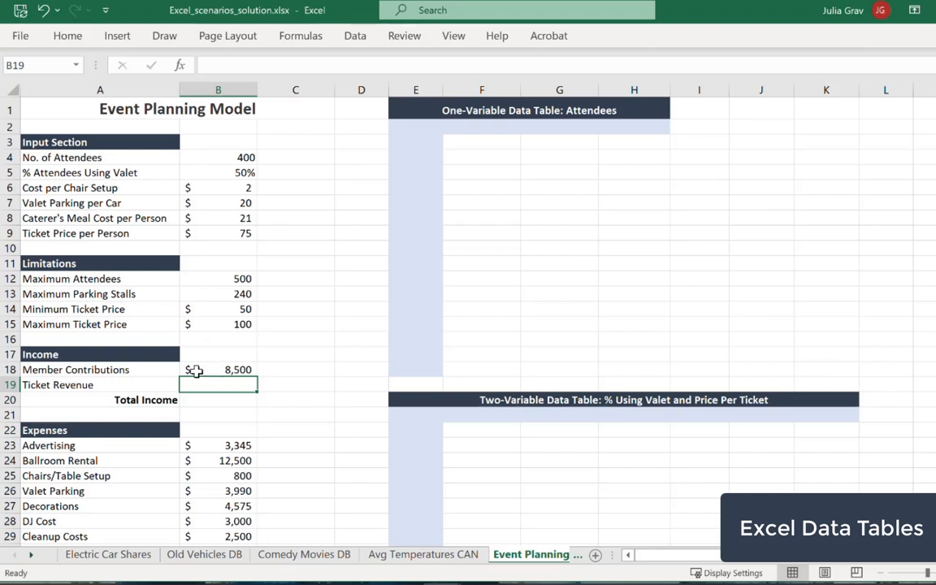
text(=)
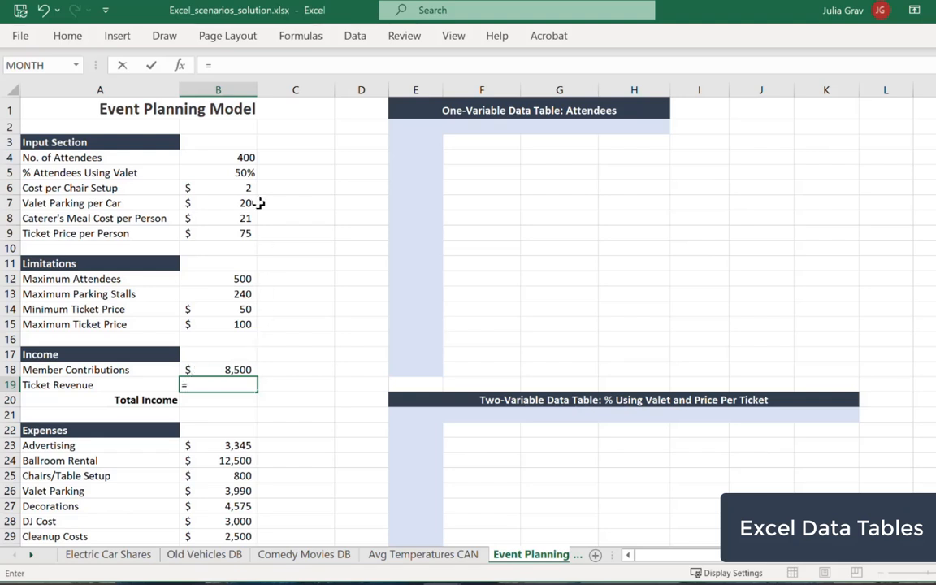
click(245, 156)
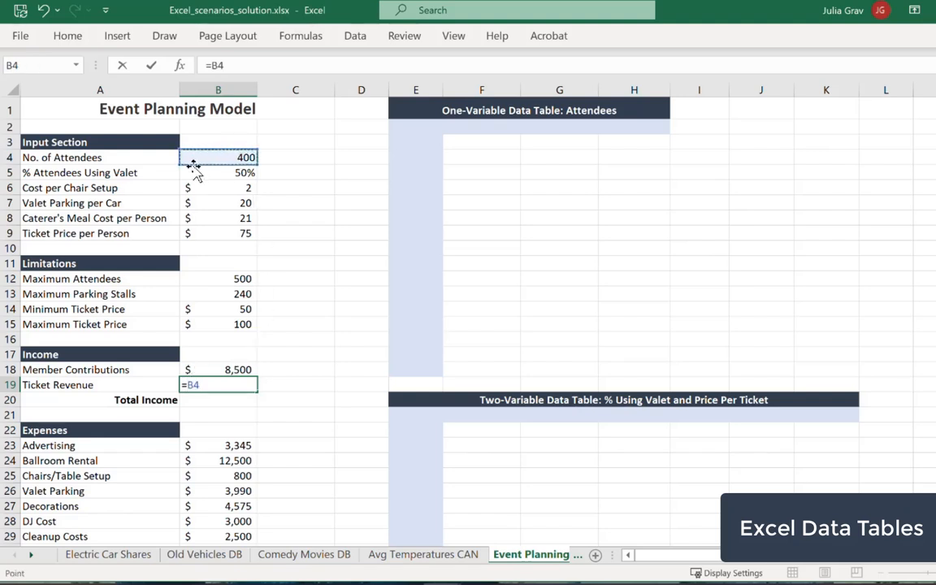
text(*)
click(209, 233)
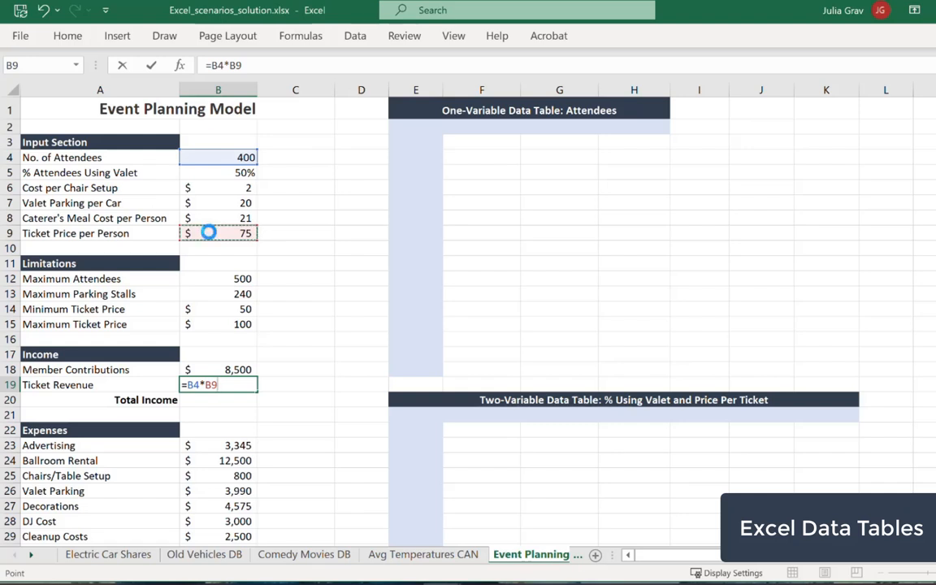
key(Return)
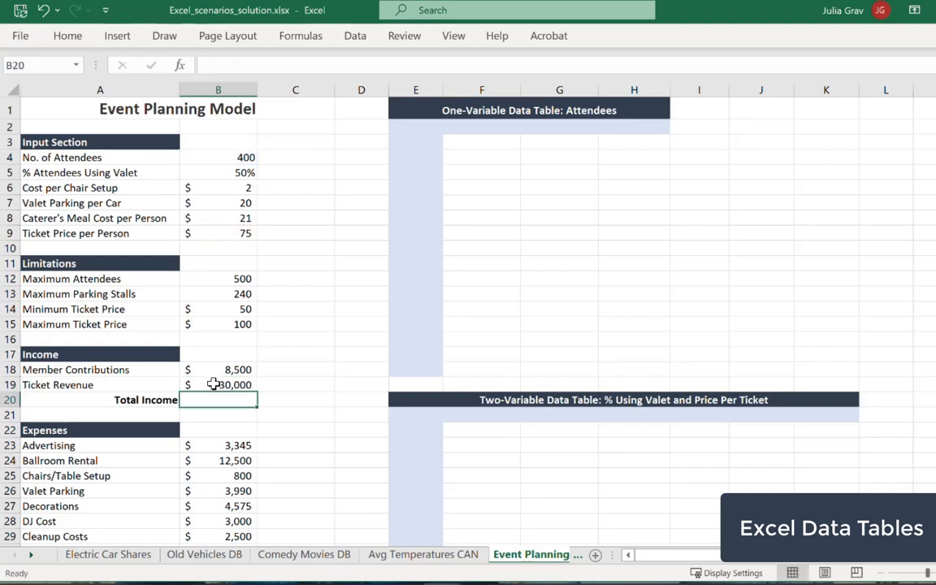
Step: Calculate Total Income in C20 by adding member contributions and ticket revenue with =B18+B19
click(301, 400)
text(=)
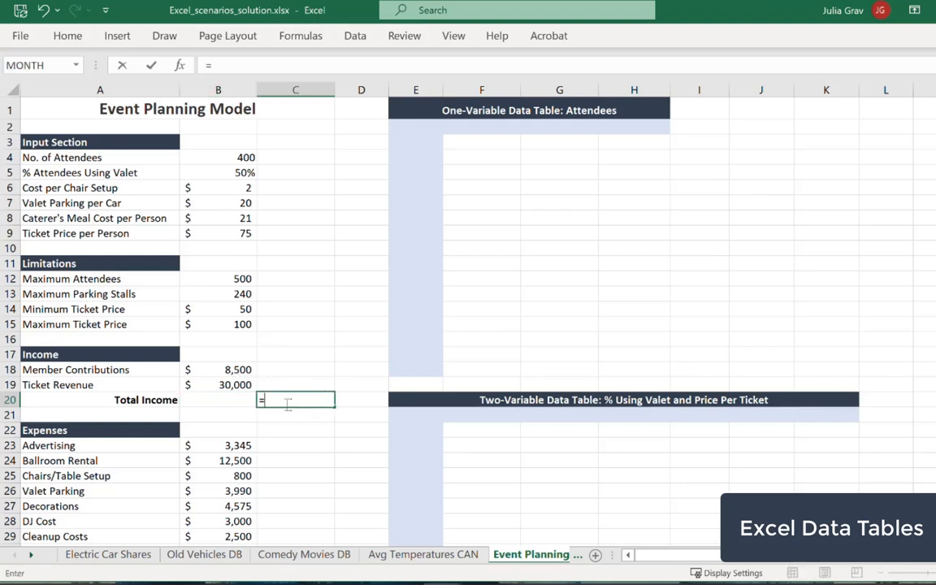
click(230, 369)
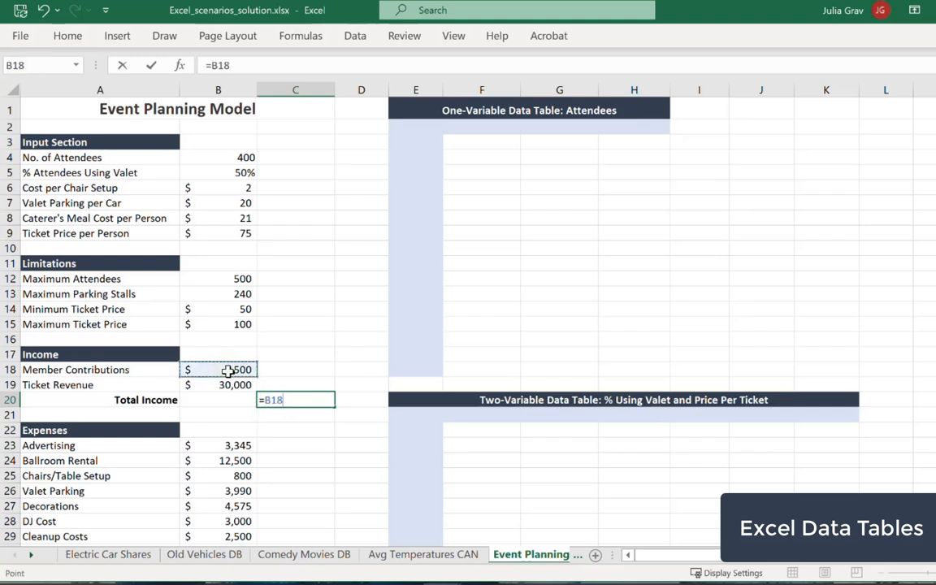
text(+)
click(242, 385)
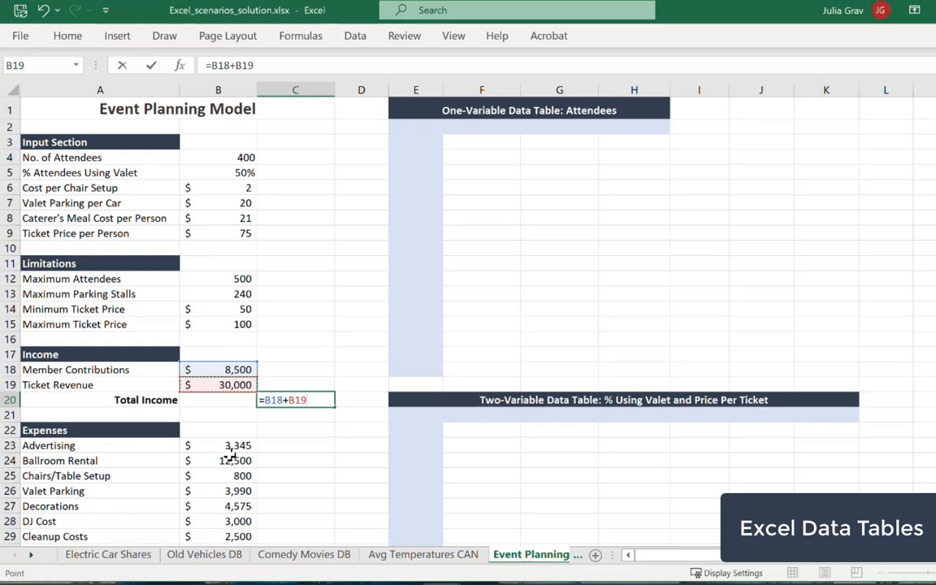
key(Return)
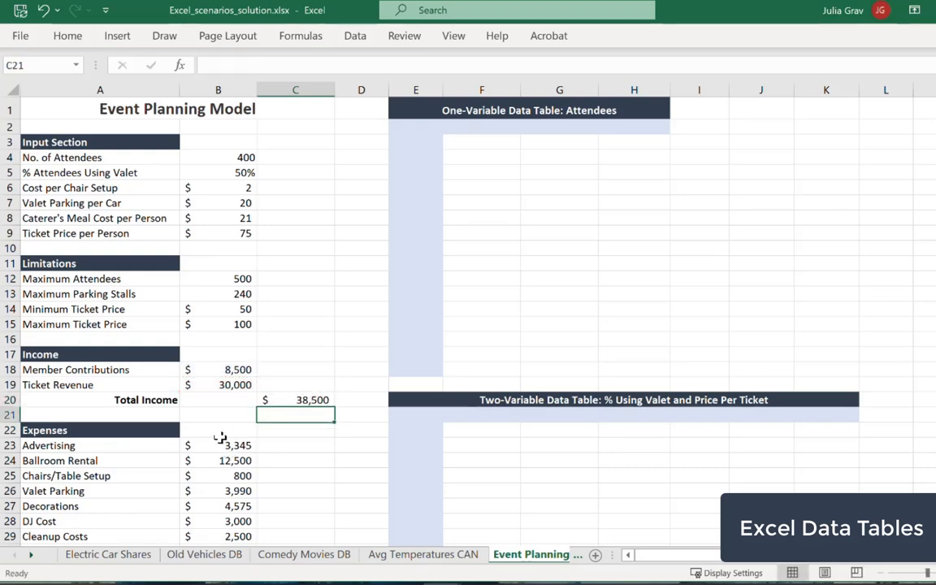
Step: Calculate Total Expenses in C31 with =SUM(B23:B30), covering all expense rows from Advertising to Meal Cost
scroll(219, 437, down, 1)
scroll(213, 438, down, 1)
click(218, 469)
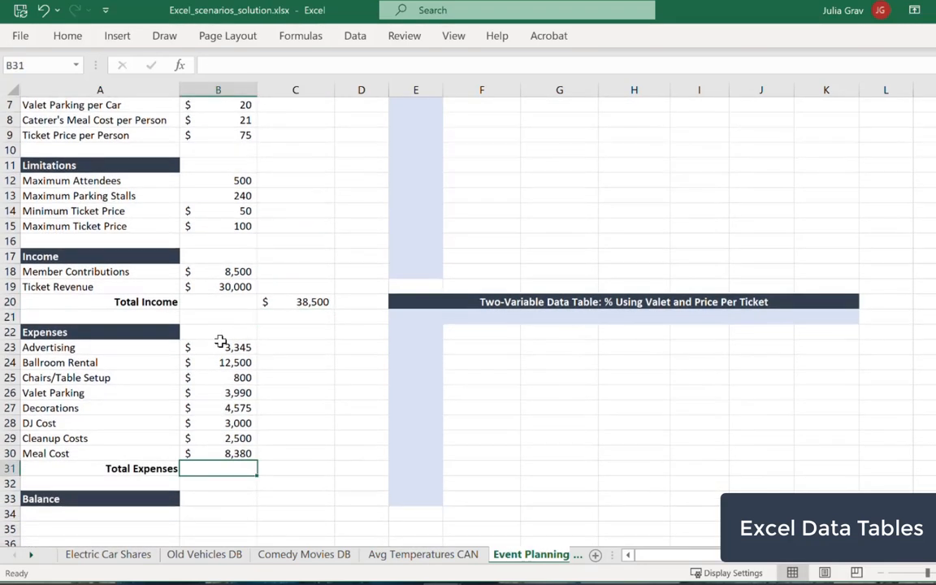
click(303, 469)
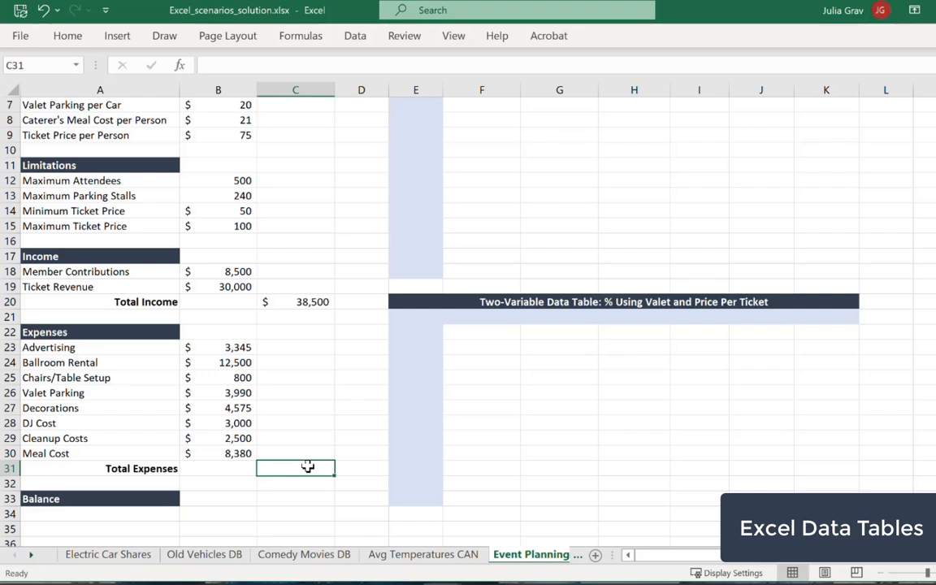
text(=)
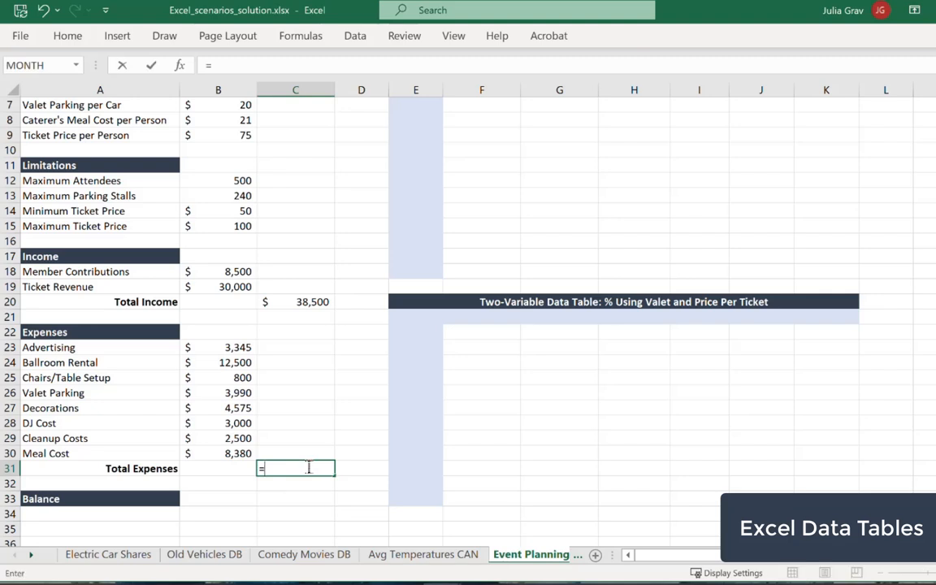
text(sum)
key(Tab)
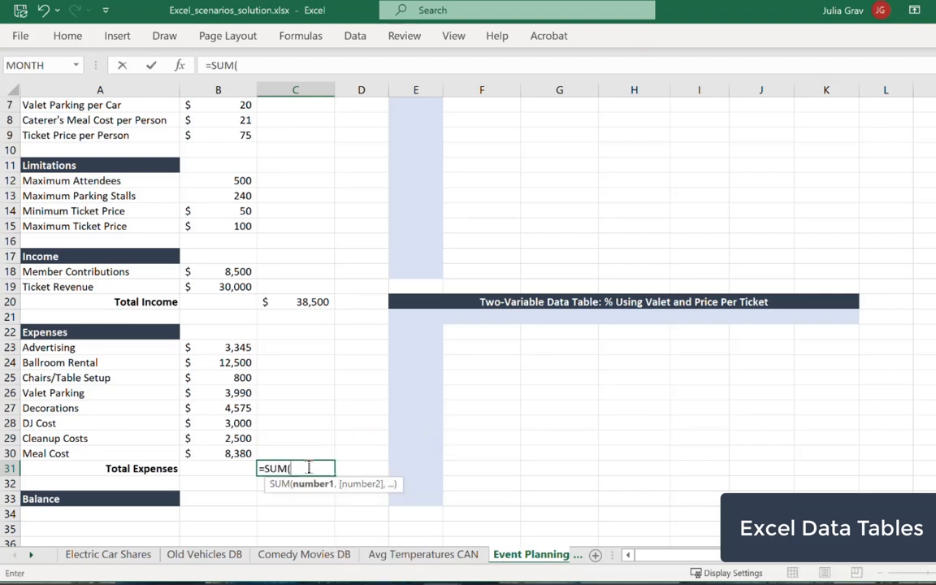
drag(199, 347, 199, 450)
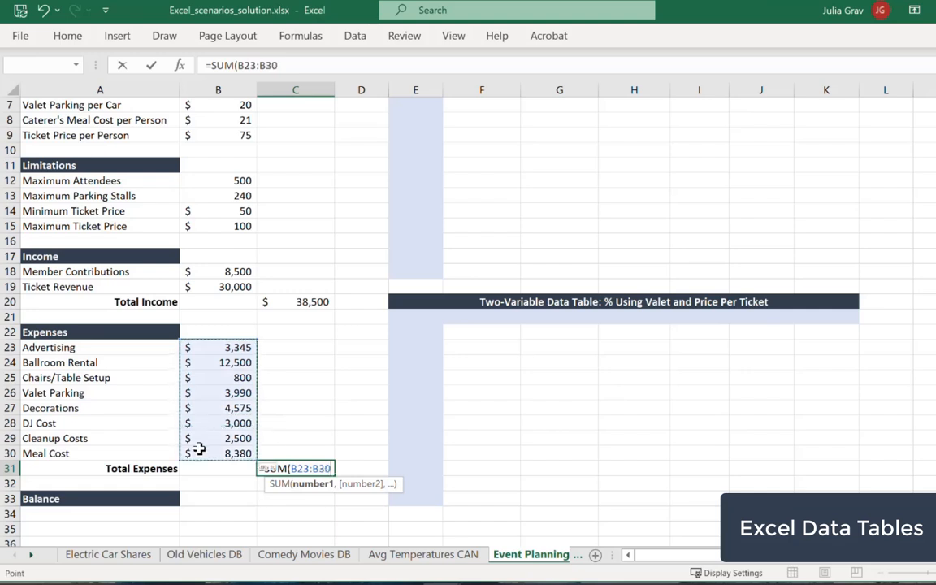
text())
key(Return)
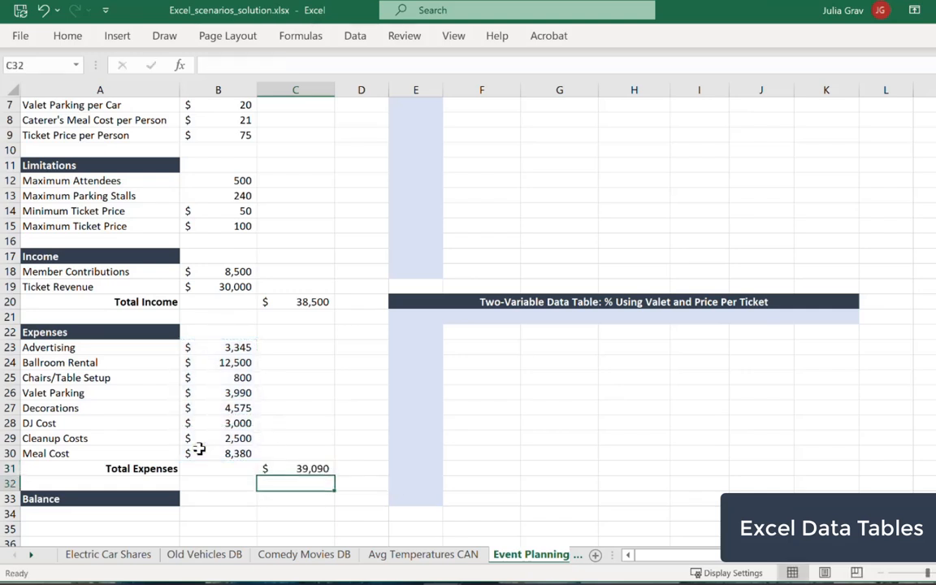
Step: Calculate the Balance in C33 by subtracting total expenses from total income with =C20-C31
click(267, 500)
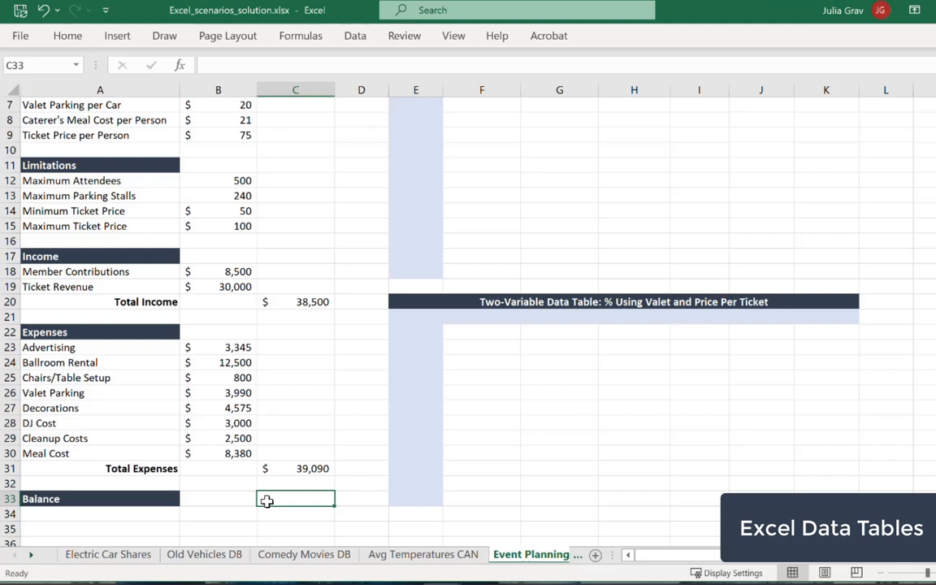
text(=)
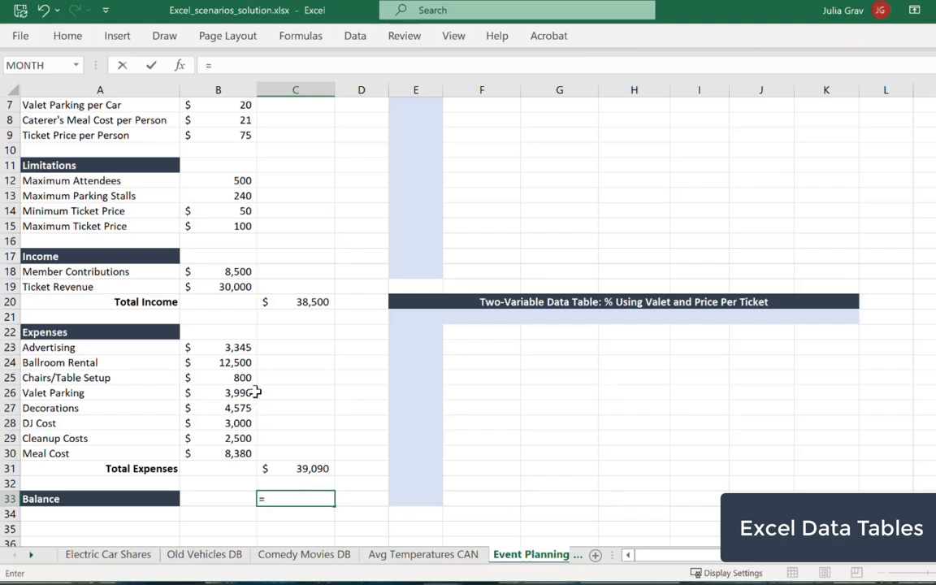
click(296, 303)
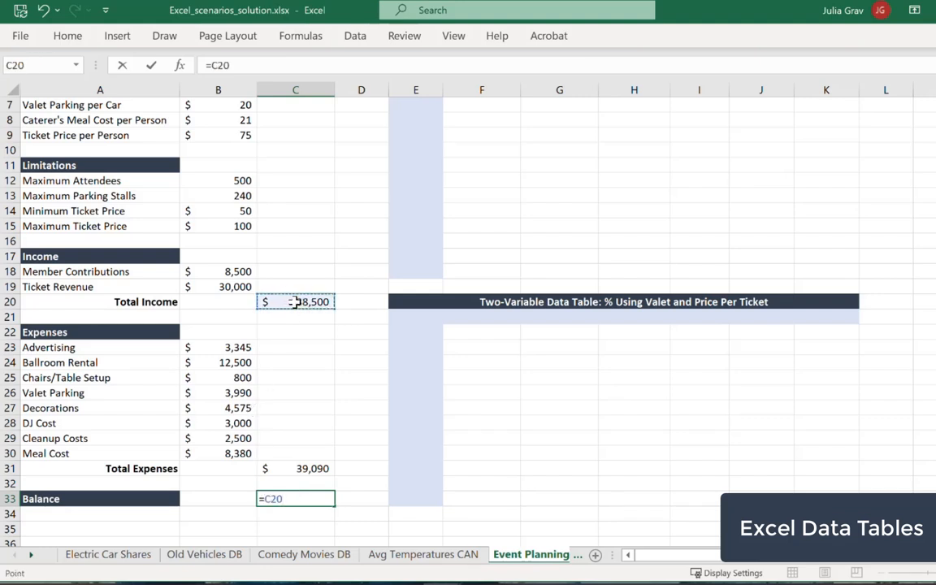
text(-)
click(297, 469)
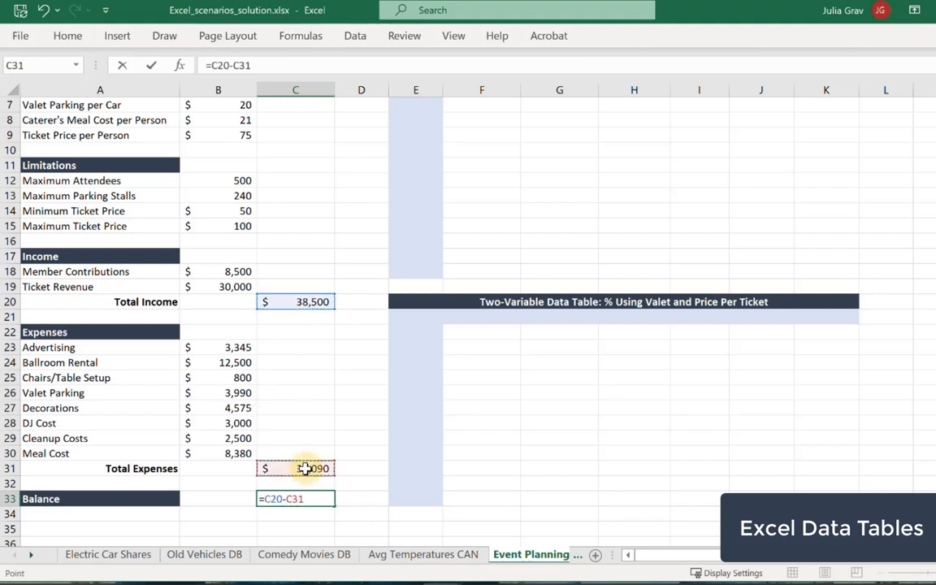
key(Return)
click(268, 500)
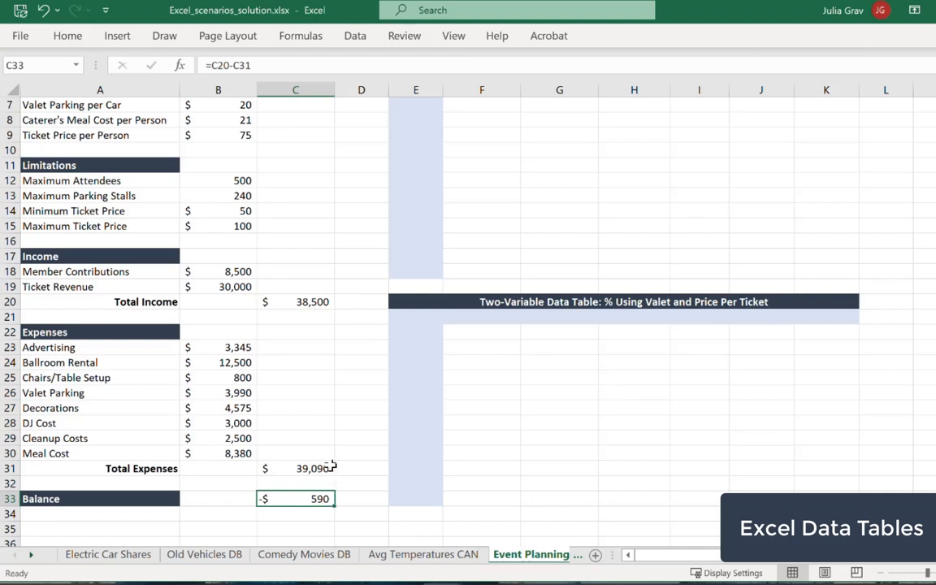
Step: Fill E3:E18 of the one-variable data table with attendee counts from 250 to 400 in increments of 10
scroll(325, 487, up, 2)
scroll(329, 465, up, 1)
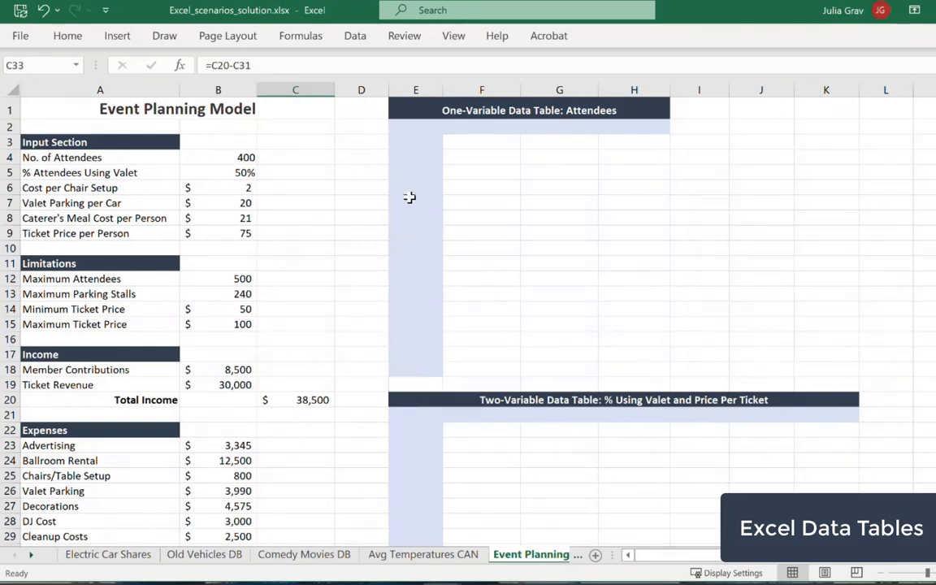
click(415, 139)
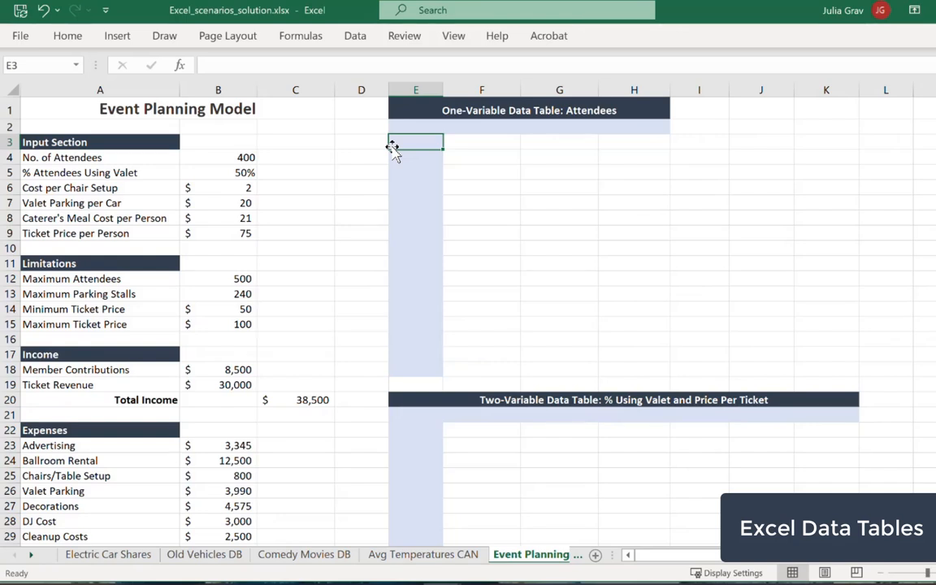
text(250)
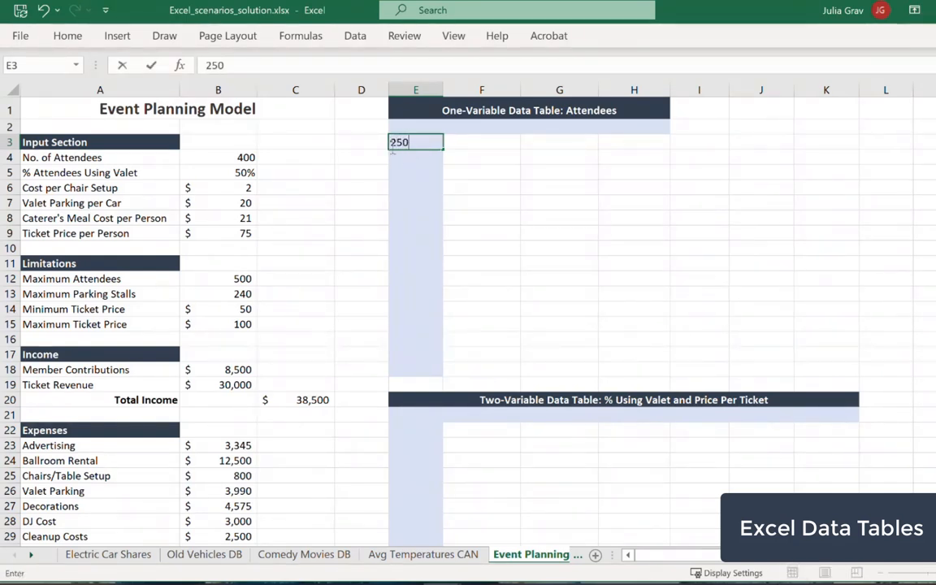
key(Return)
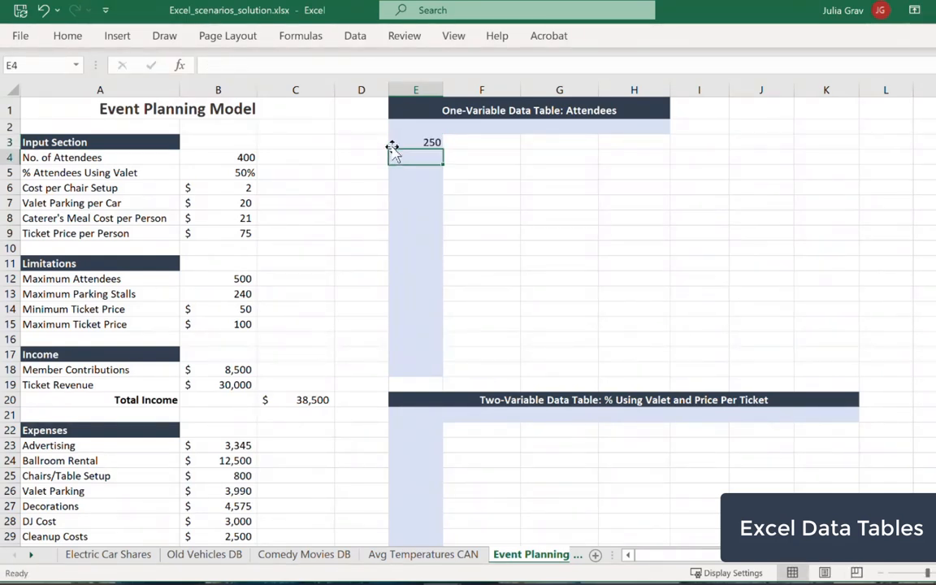
text(260)
key(Return)
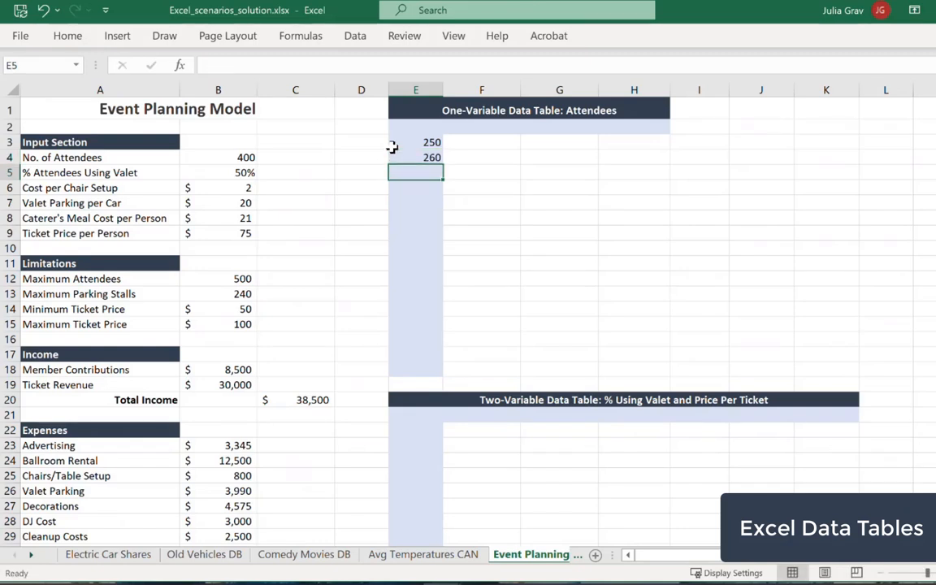
click(425, 146)
drag(425, 146, 446, 377)
Step: Link the one-variable table's header cells F2, G2 and H2 to Total Income (C20), Total Expenses (C31) and Balance (C33)
click(479, 130)
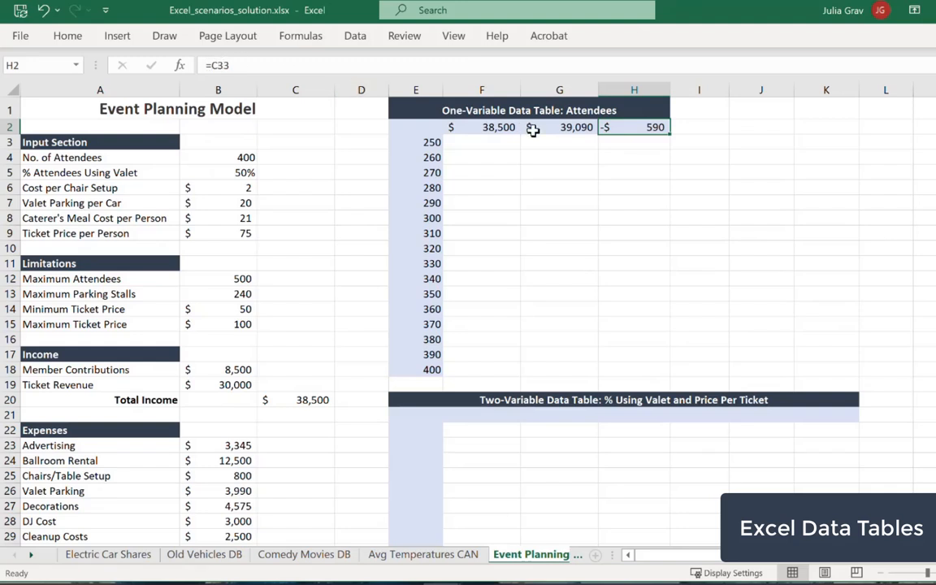
click(481, 127)
click(592, 127)
click(627, 128)
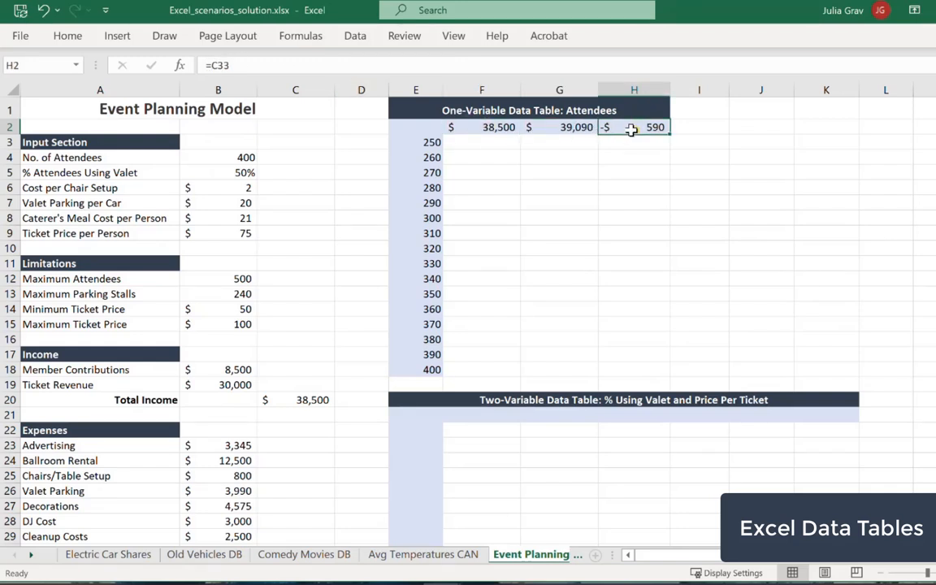
Step: Create a one-variable What-If data table over E2:H18 with the number of attendees, $B$4, as the column input cell
click(424, 126)
drag(423, 126, 648, 374)
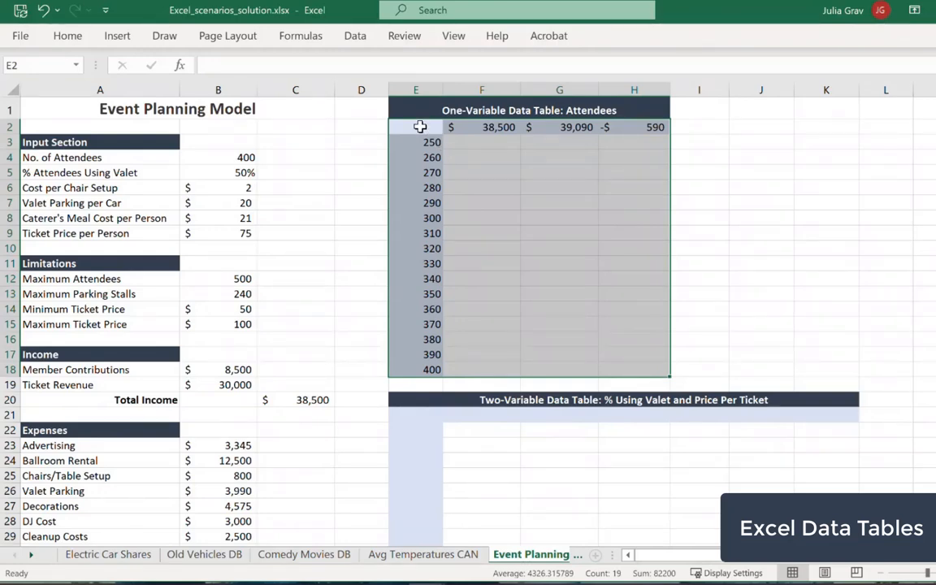
click(355, 41)
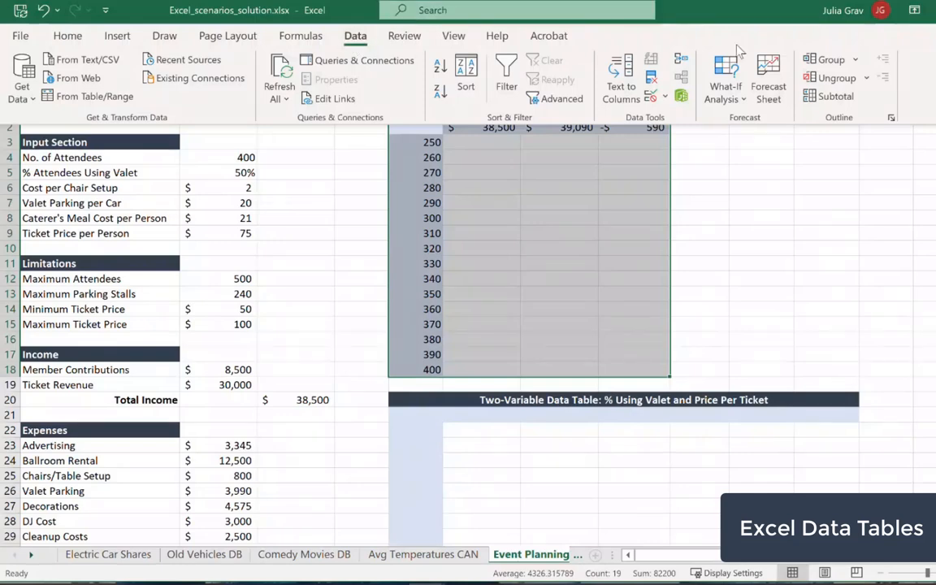
click(742, 99)
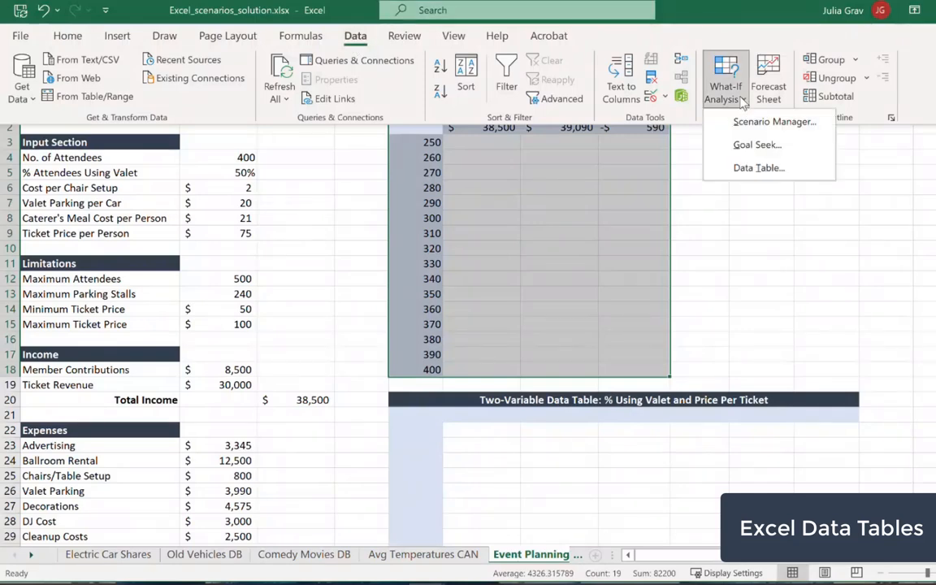
click(758, 168)
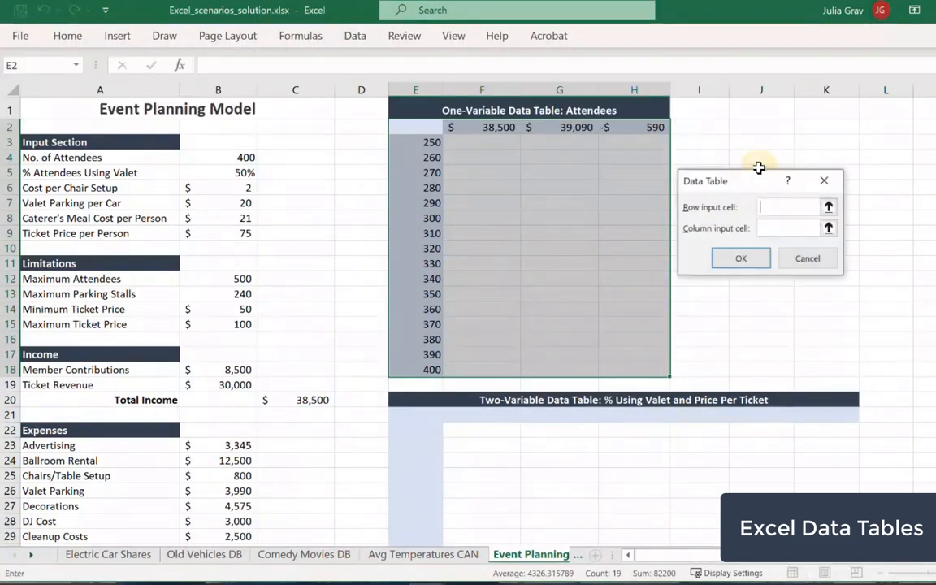
click(782, 229)
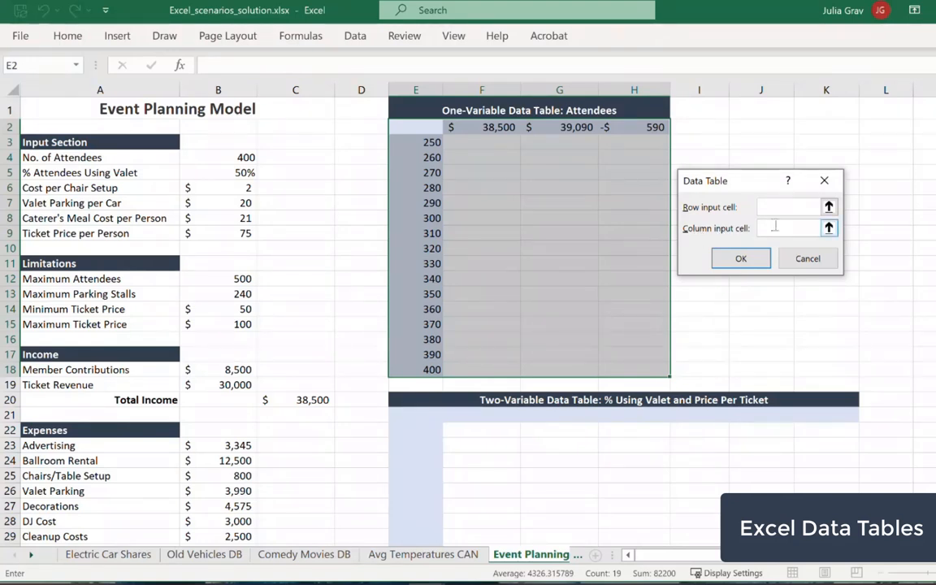
click(234, 156)
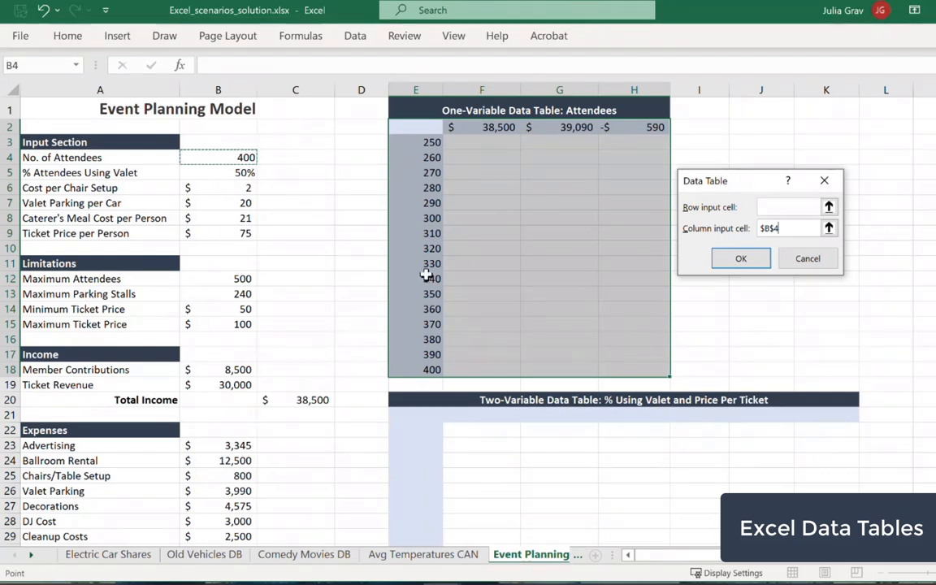
click(738, 257)
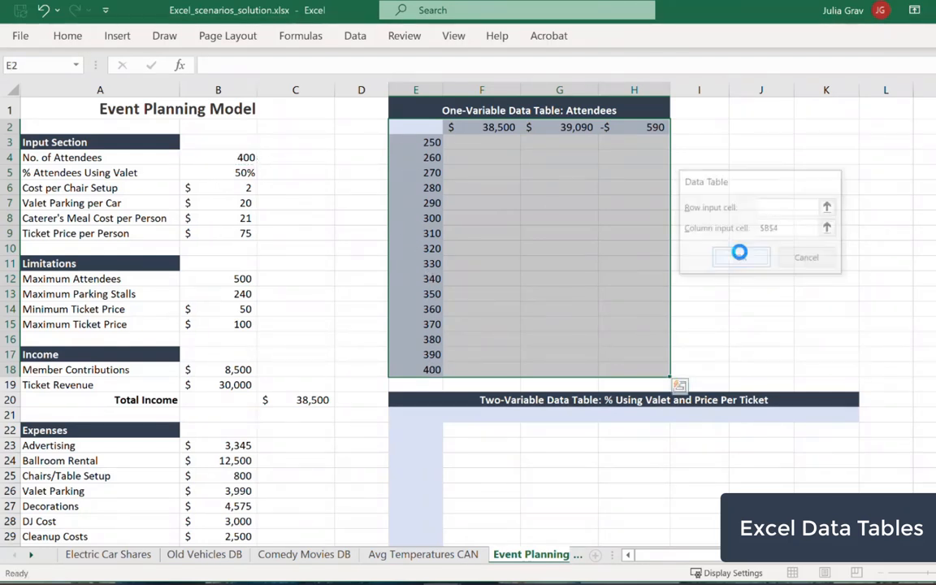
Step: Format the one-variable table's dollar amounts in F2:H18 in accounting format with no decimal places
click(638, 277)
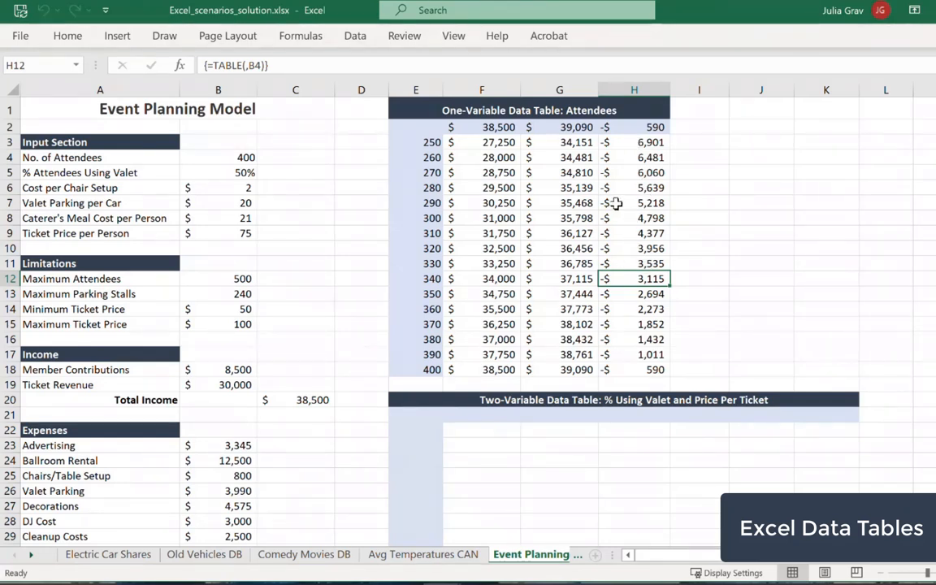
click(637, 372)
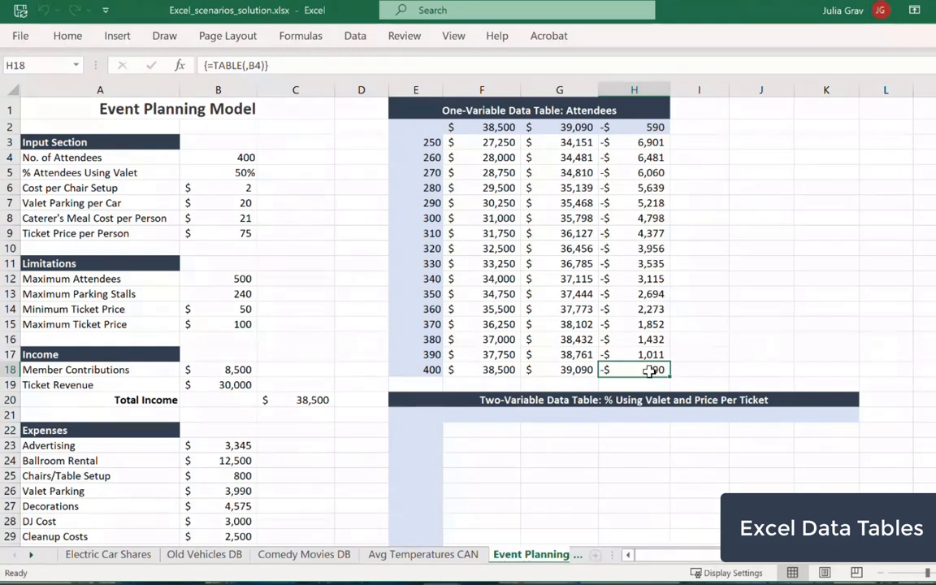
drag(656, 370, 456, 127)
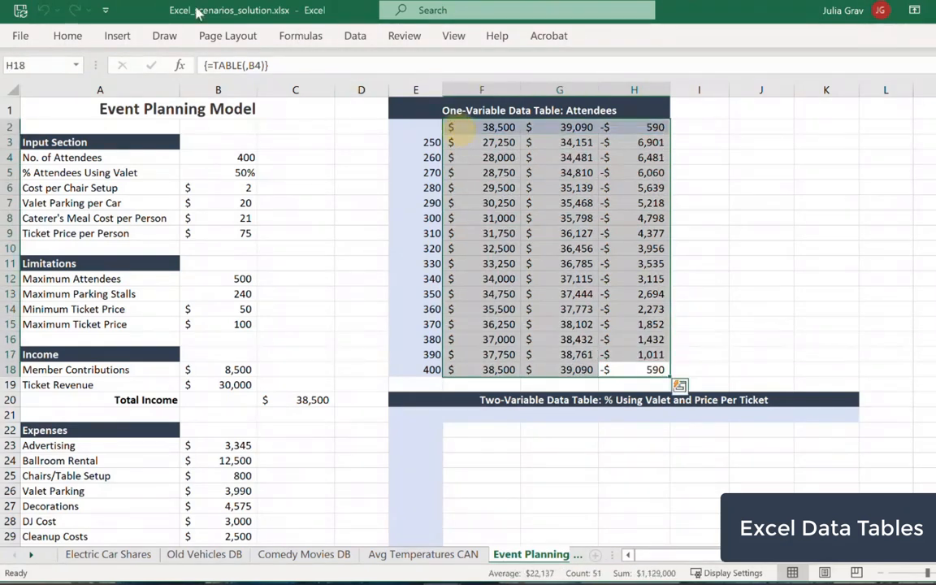
click(80, 37)
click(411, 80)
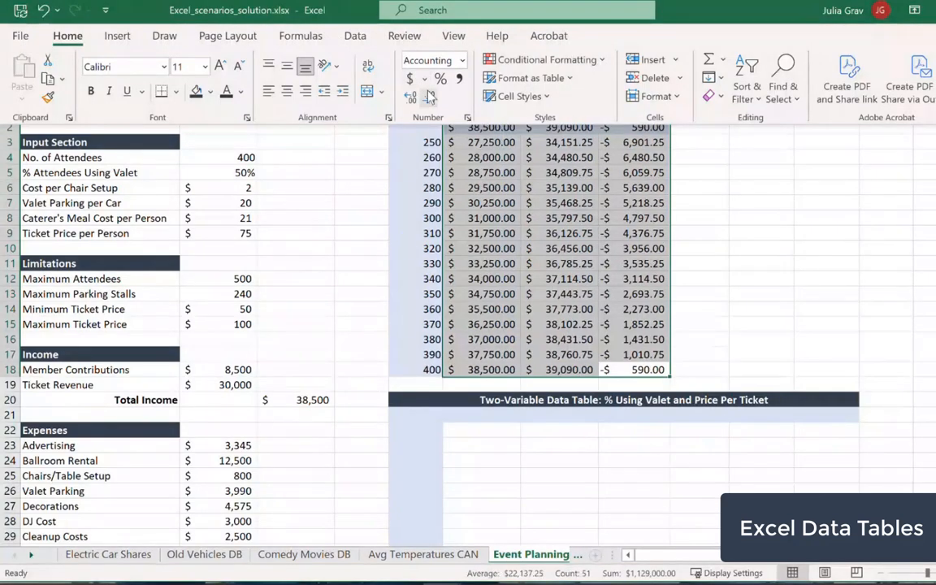
click(430, 97)
click(431, 96)
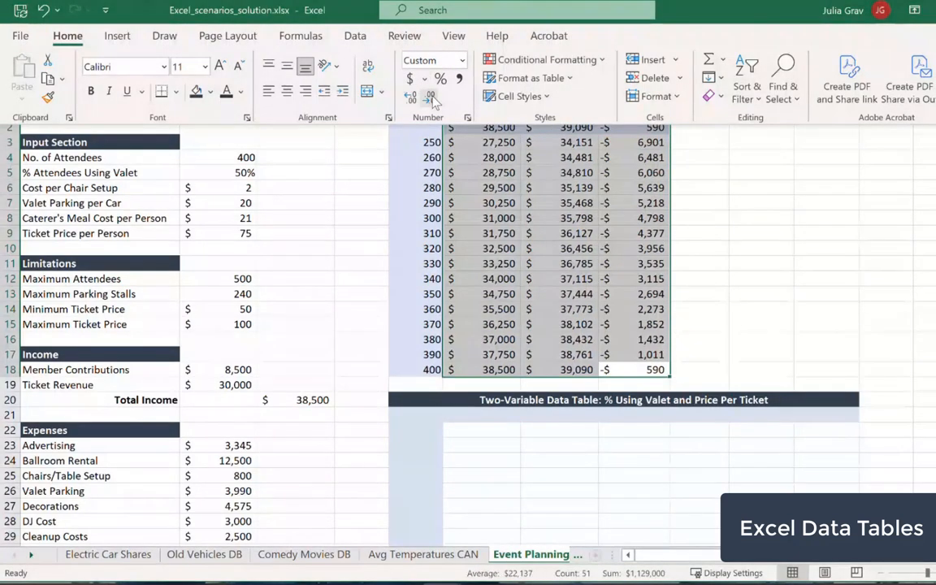
click(611, 348)
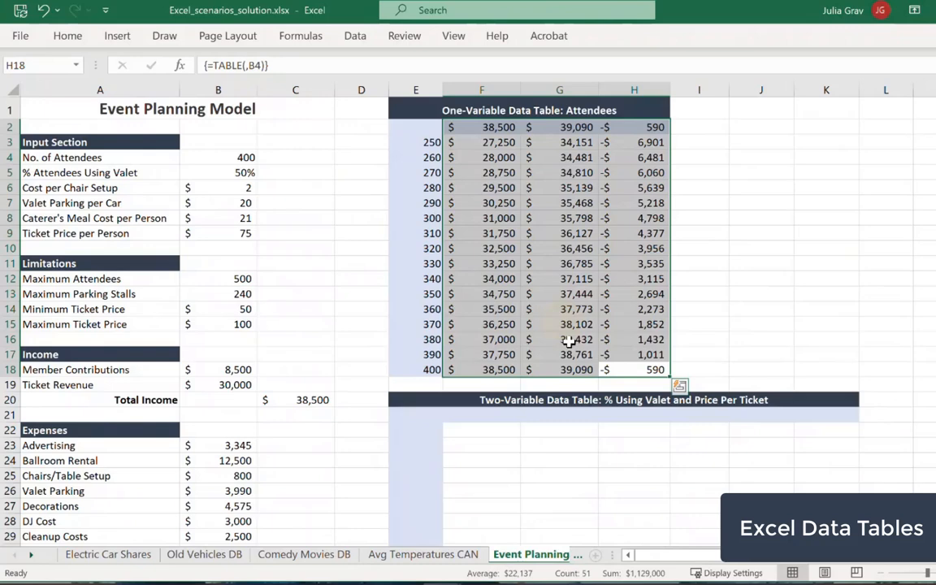
click(610, 312)
Step: Link the two-variable table's corner cell E21 to the Balance in C33 with =C33
scroll(607, 326, down, 2)
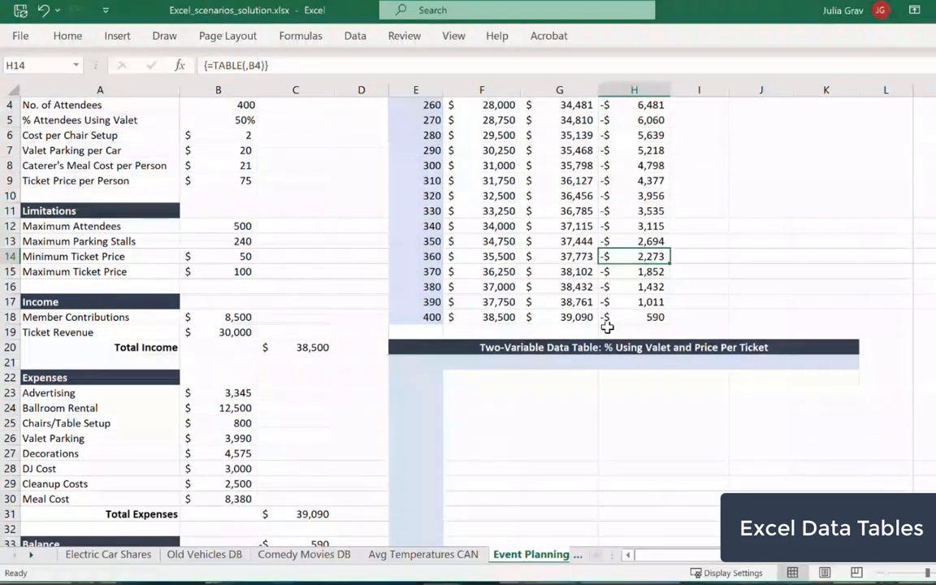
scroll(607, 326, down, 1)
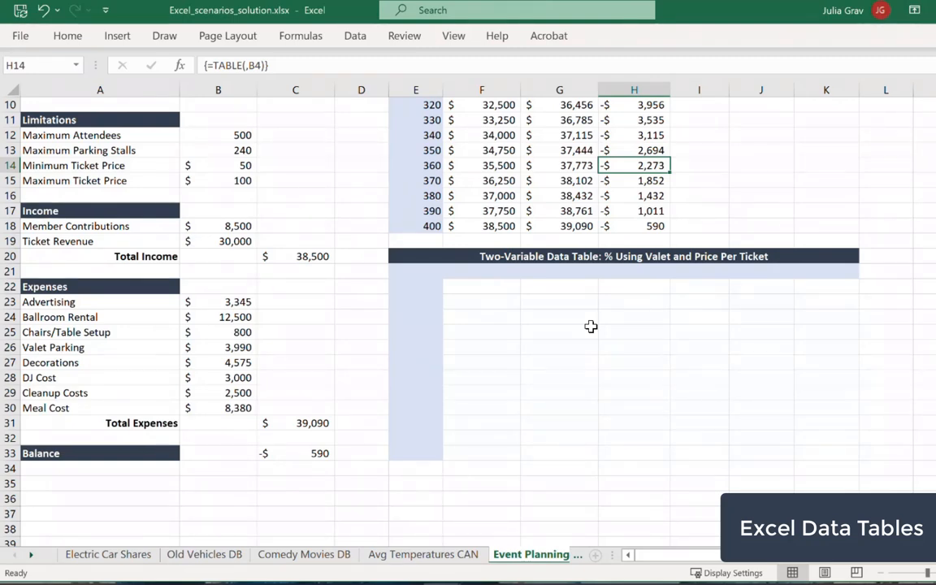
scroll(592, 331, up, 2)
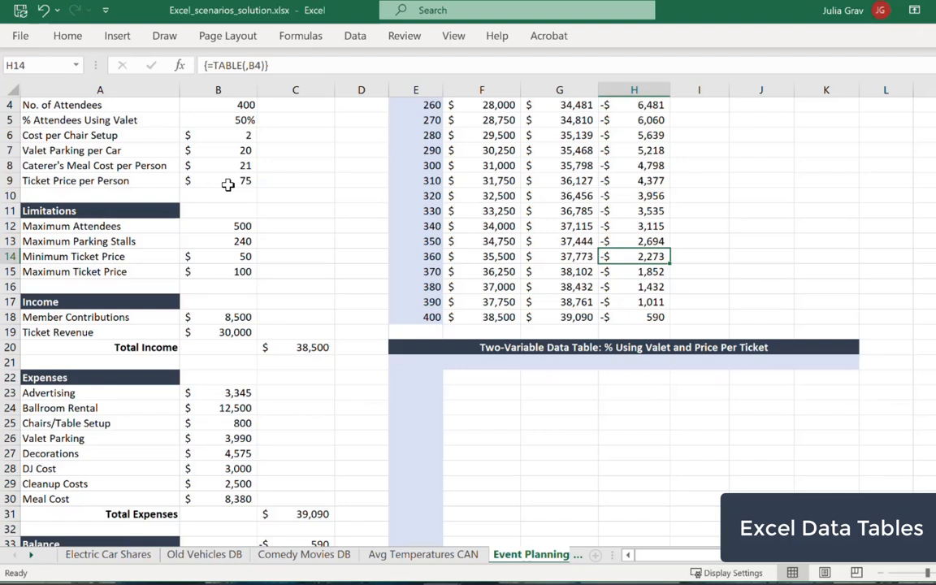
click(424, 380)
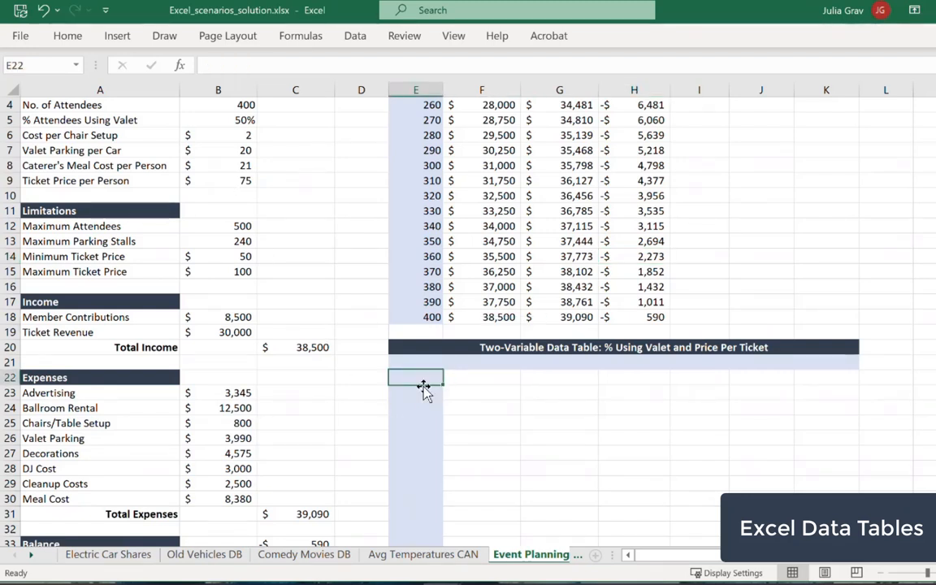
scroll(428, 436, down, 1)
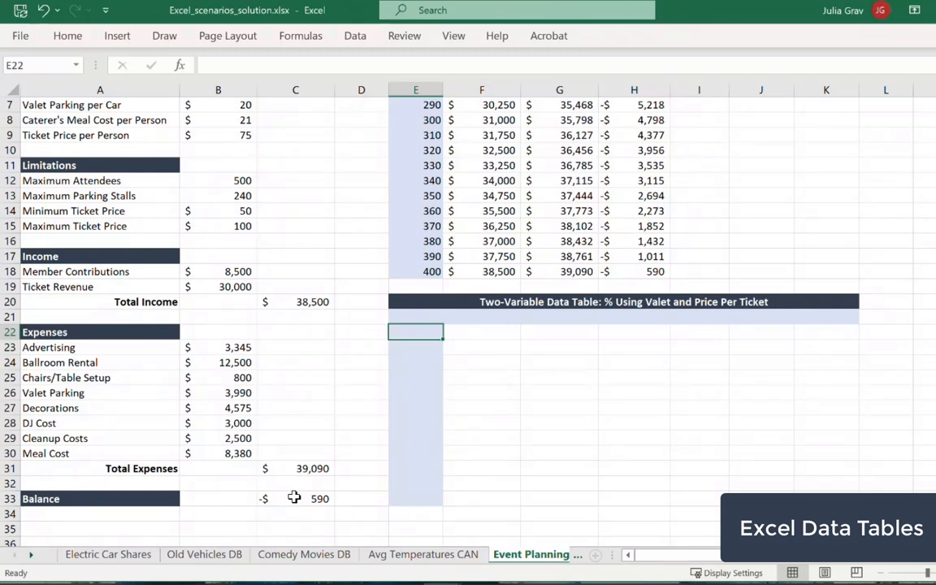
click(407, 315)
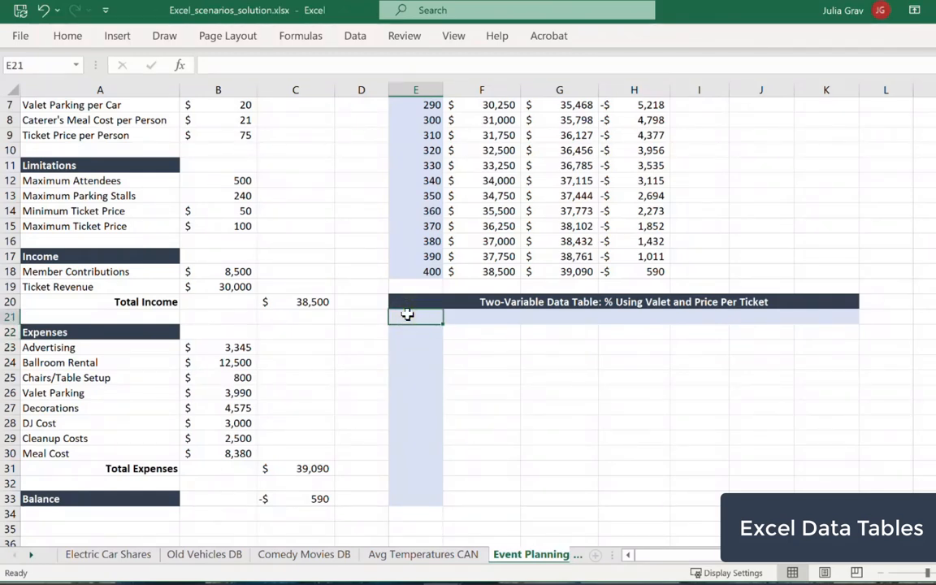
text(=)
click(314, 497)
key(Return)
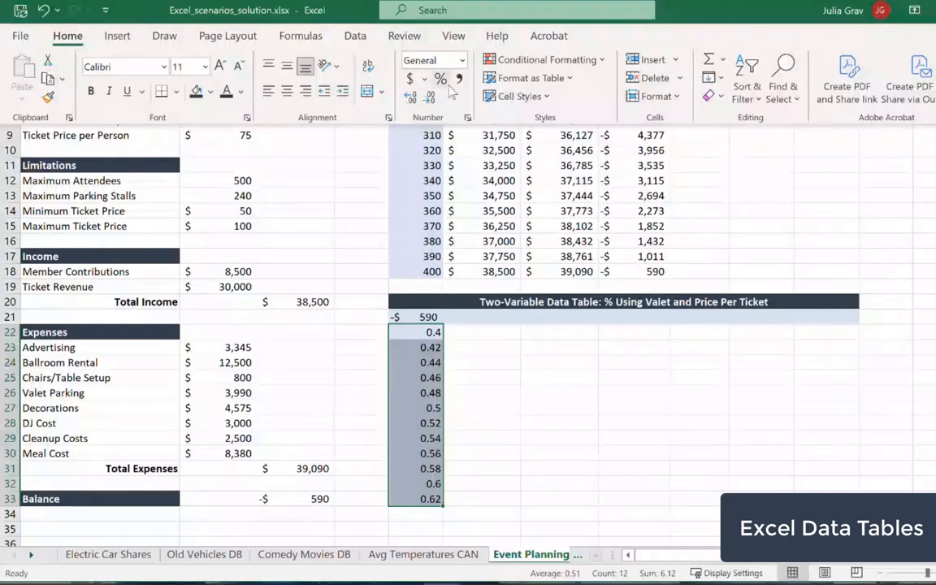
Step: Format the two-variable table's valet usage values in E22:E33 as percentages
click(441, 79)
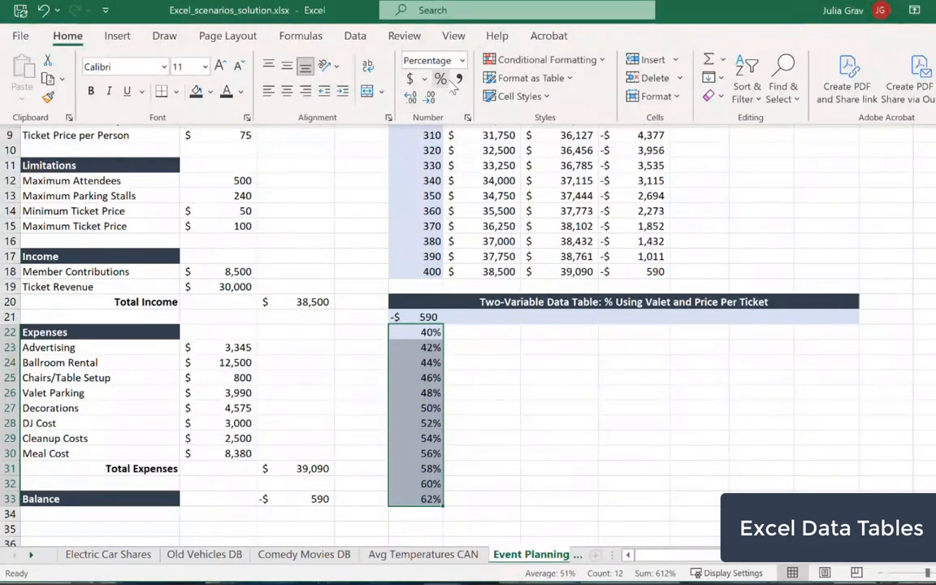
click(484, 430)
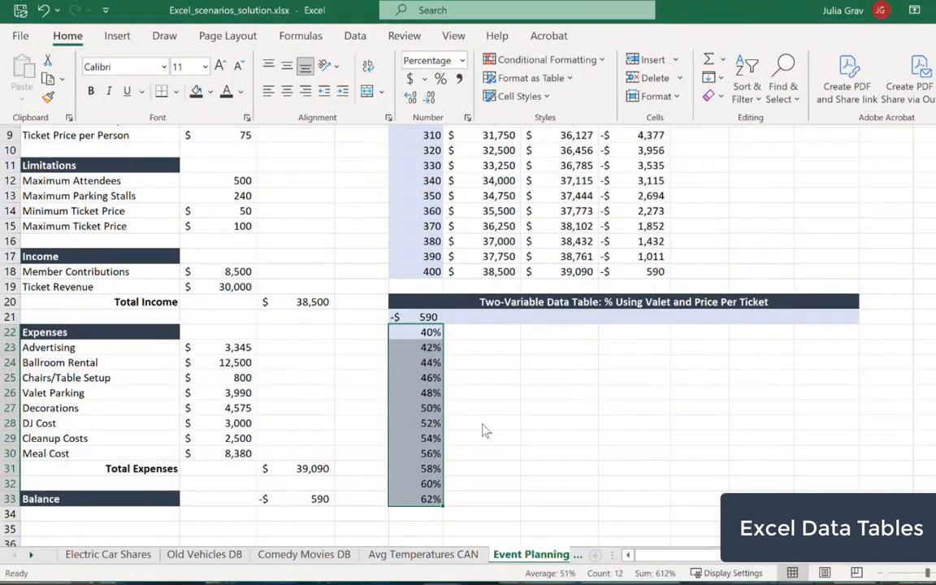
Step: Fill F21:K21 of the two-variable table with ticket prices from 75 to 100 in increments of 5
click(483, 317)
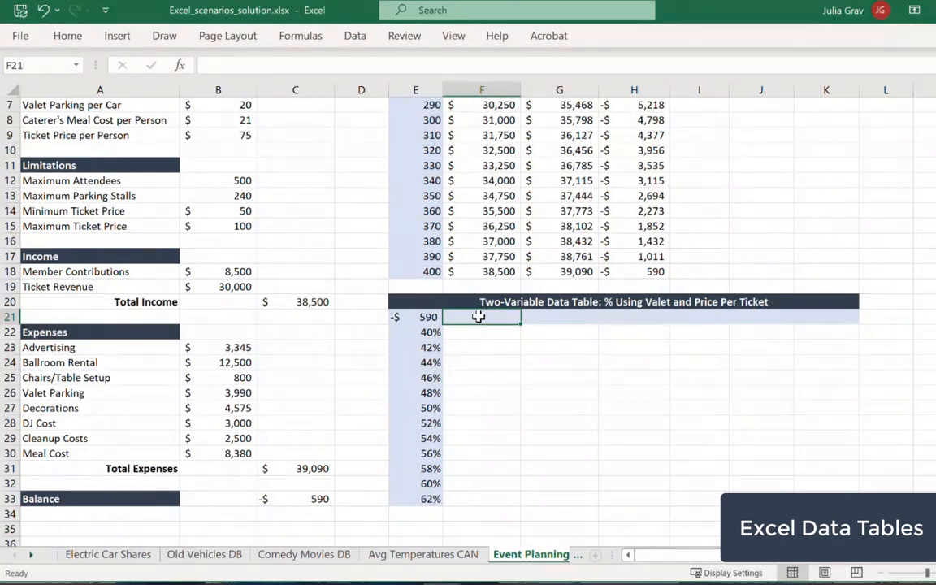
text(75)
key(Tab)
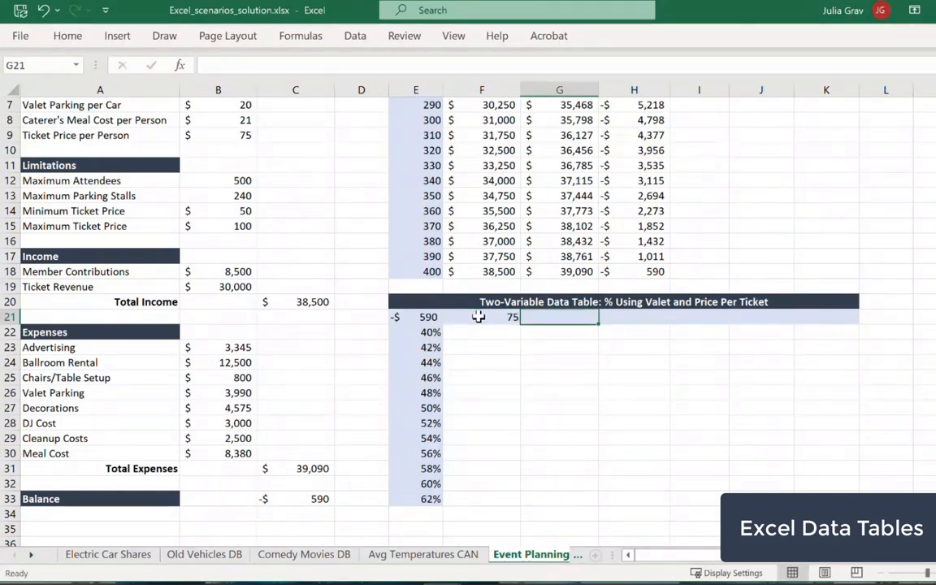
text(80)
key(Tab)
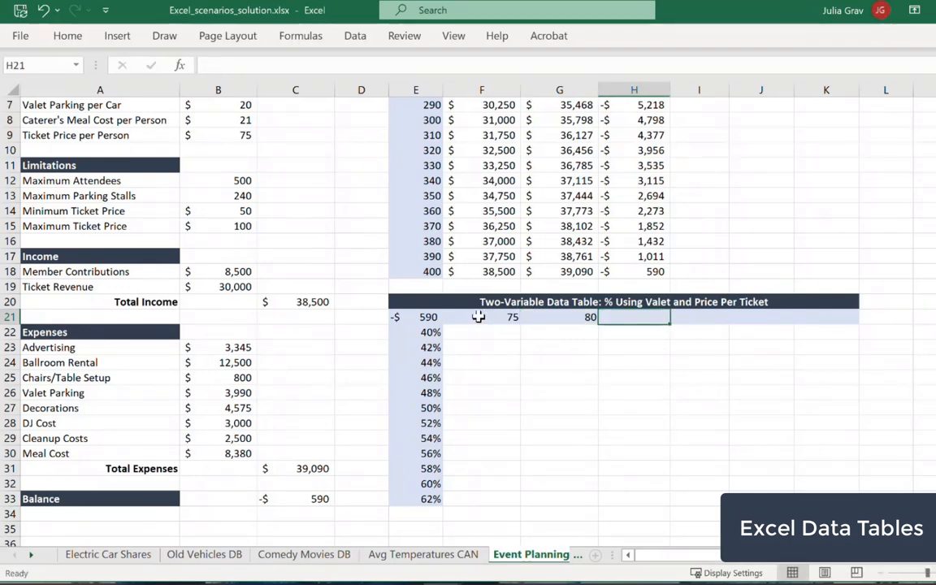
drag(479, 317, 540, 317)
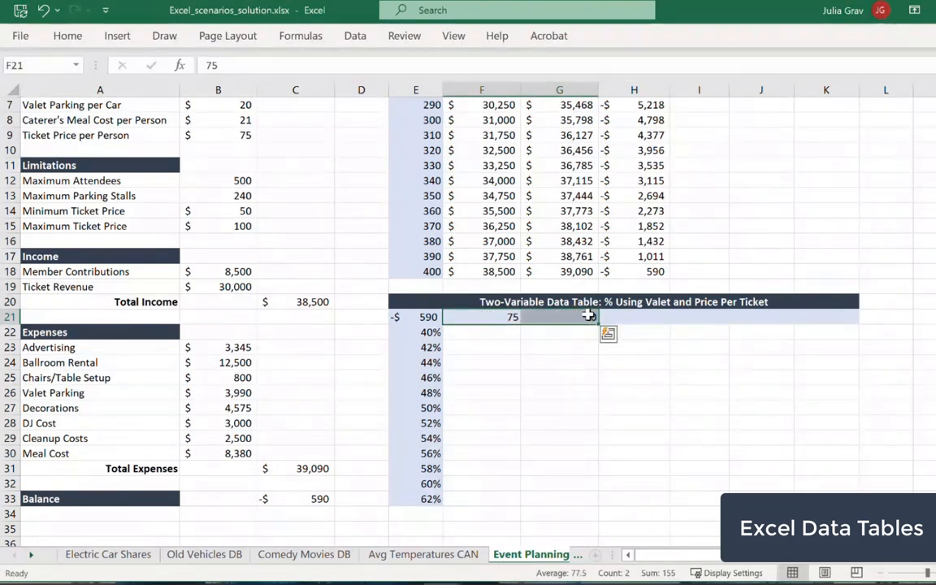
drag(601, 323, 838, 321)
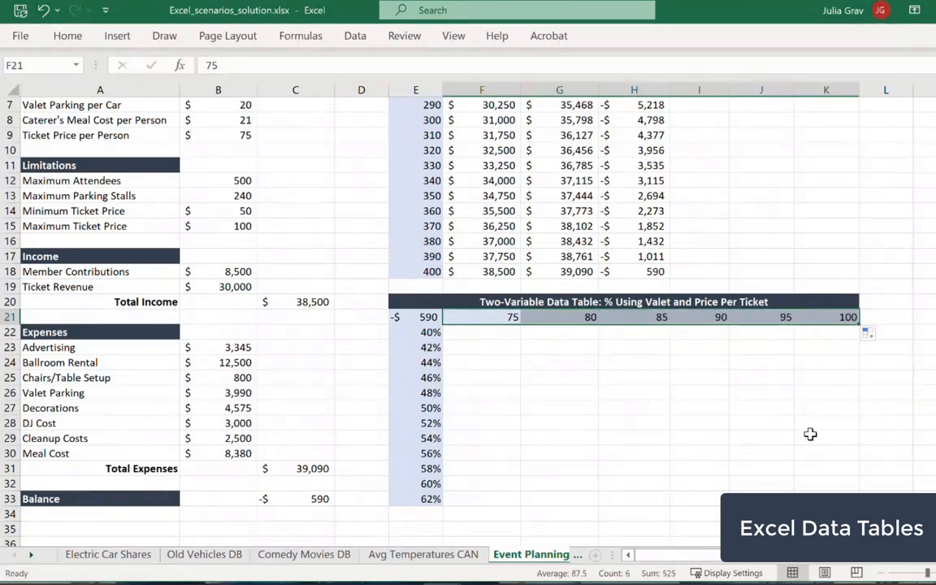
click(612, 395)
Step: Set up a What-If data table over E21:K33 with the ticket price per person, $B$9, as the row input cell
drag(389, 317, 821, 501)
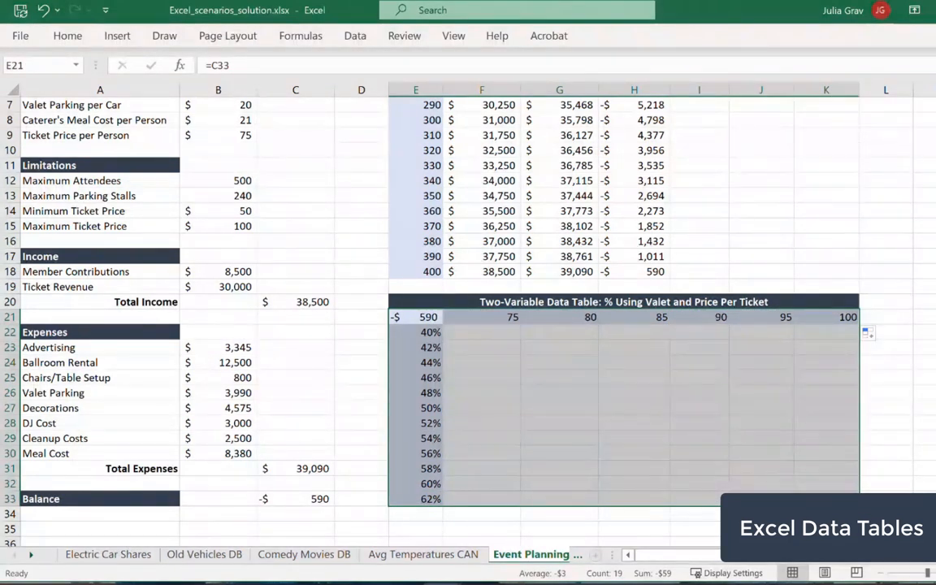
click(351, 38)
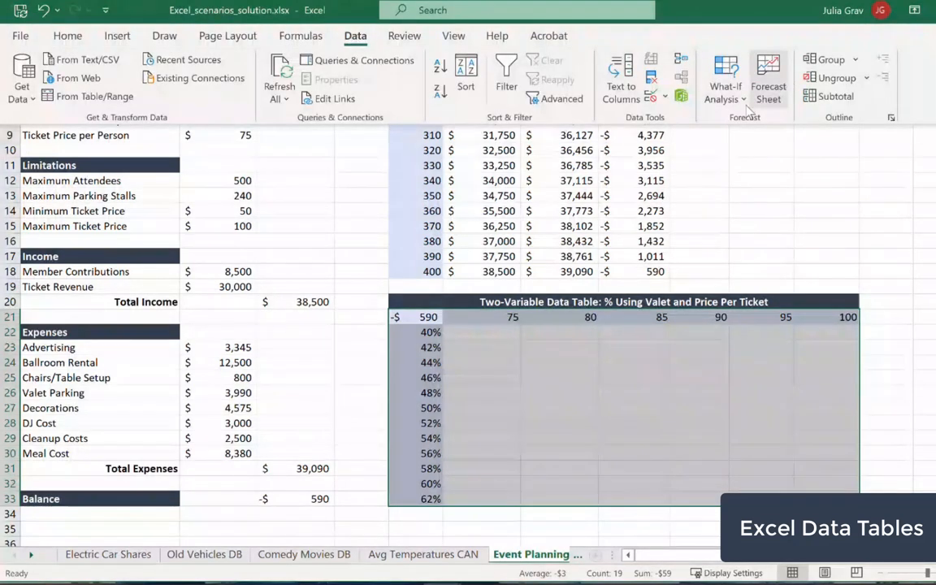
click(726, 91)
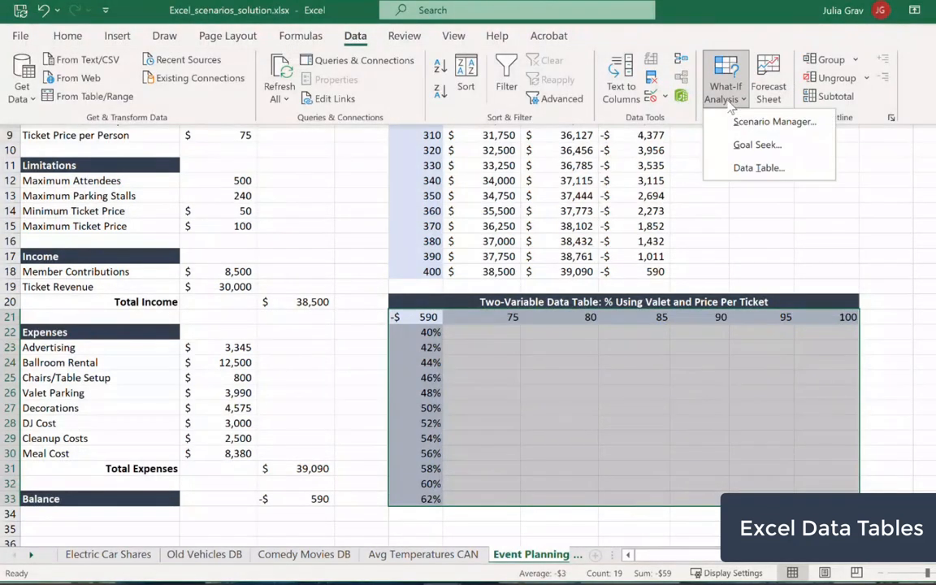
click(740, 166)
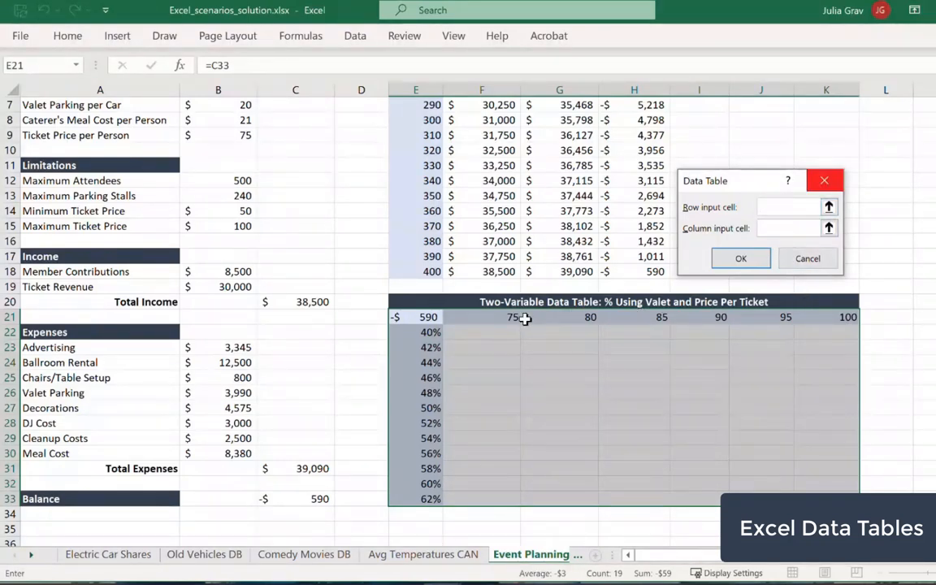
click(221, 135)
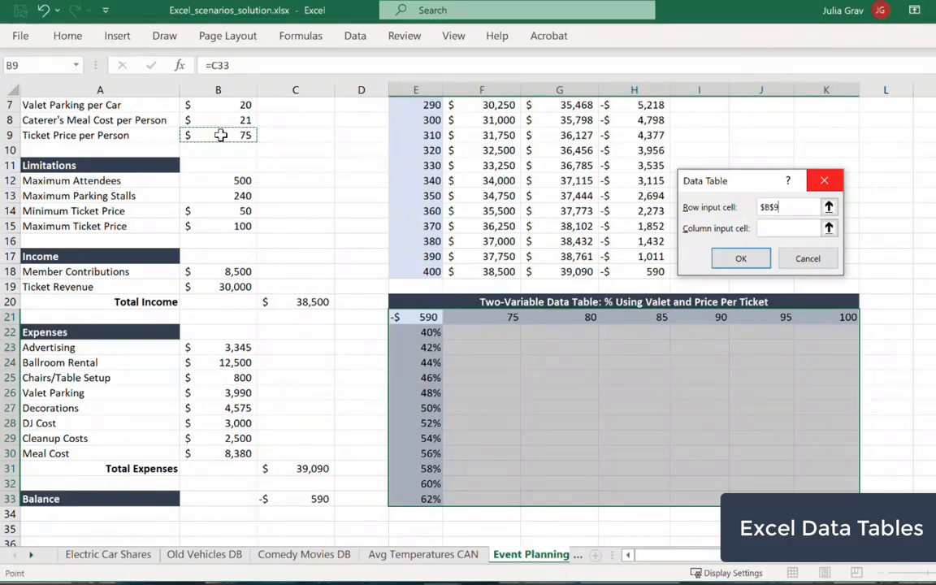